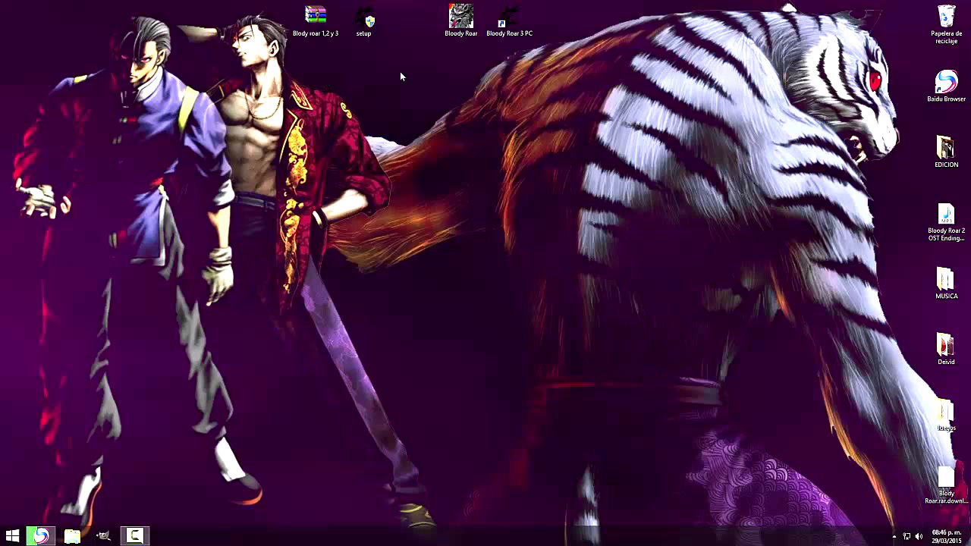
pyautogui.moveTo(462, 71); pyautogui.dragTo(318, 109)
pyautogui.moveTo(252, 117); pyautogui.dragTo(627, 318)
pyautogui.moveTo(487, 100); pyautogui.dragTo(347, 217)
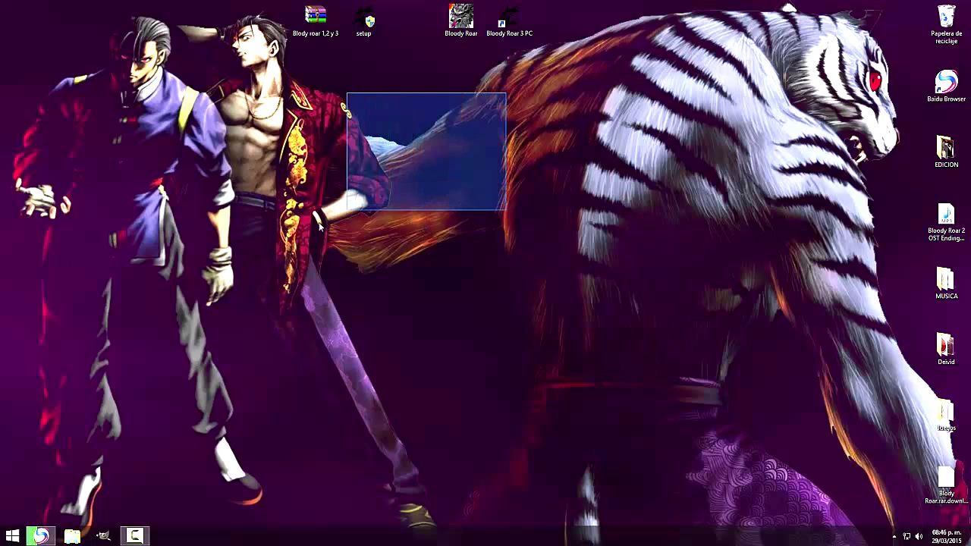
pyautogui.moveTo(361, 300); pyautogui.dragTo(520, 260)
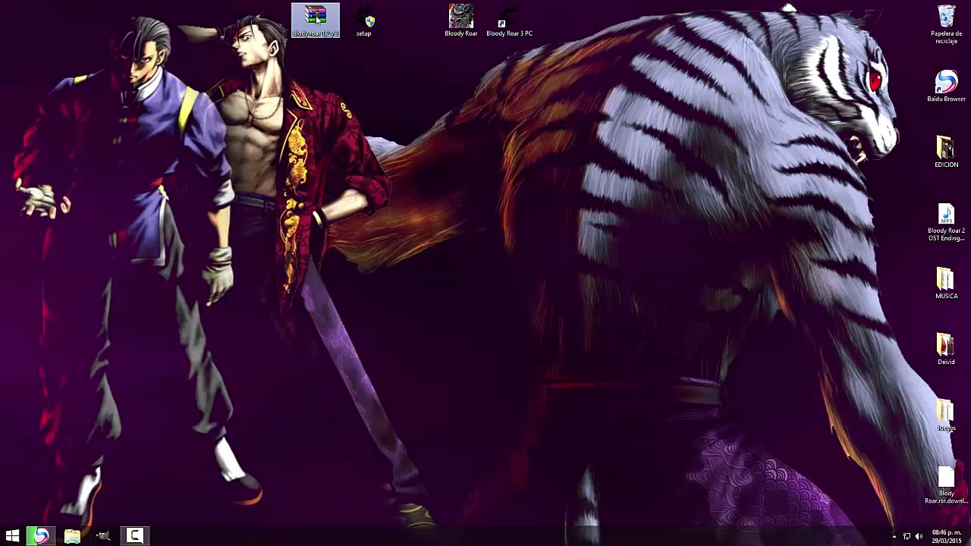
# Open the Blody roar 1,2 y 3 archive to look at the files it contains, and close it
pyautogui.doubleClick(317, 21)
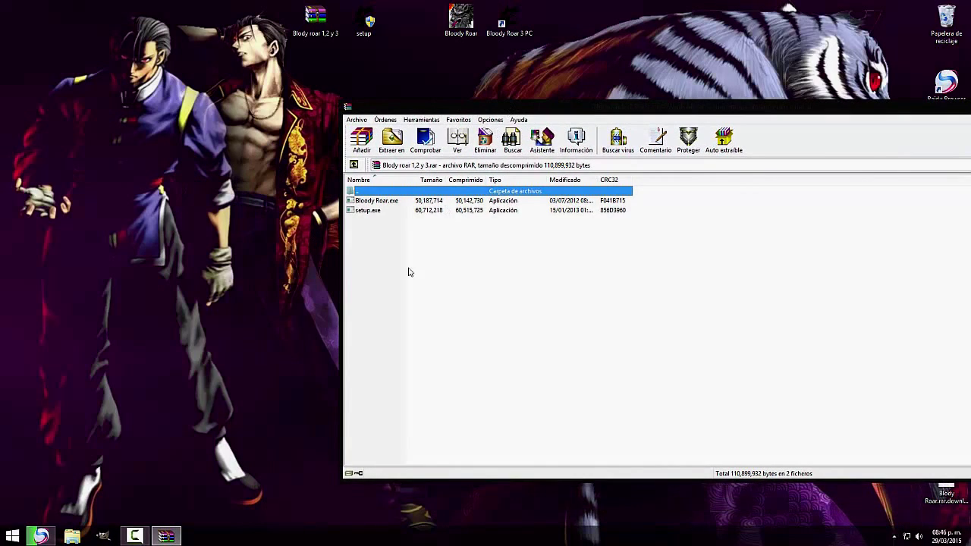
pyautogui.moveTo(407, 271); pyautogui.dragTo(485, 294)
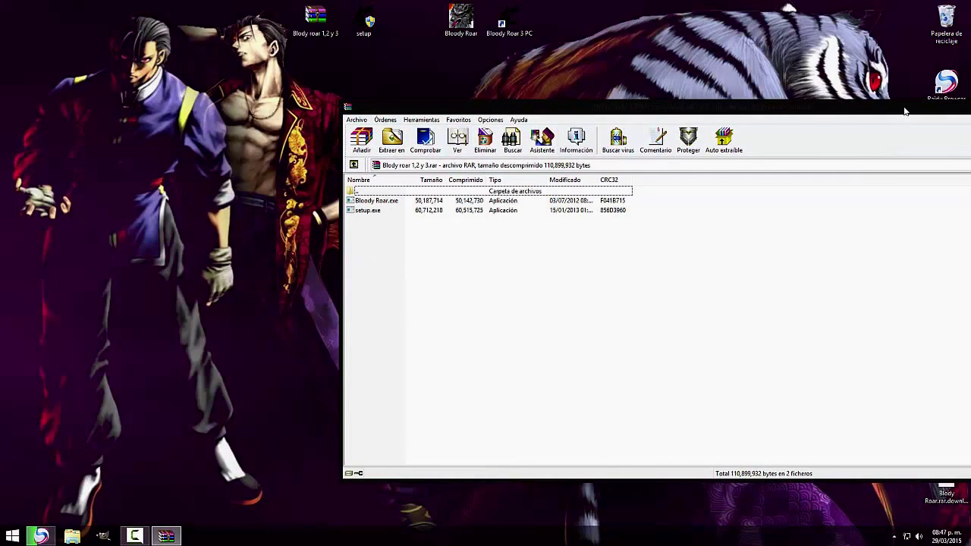
pyautogui.moveTo(904, 111); pyautogui.dragTo(614, 112)
pyautogui.click(760, 109)
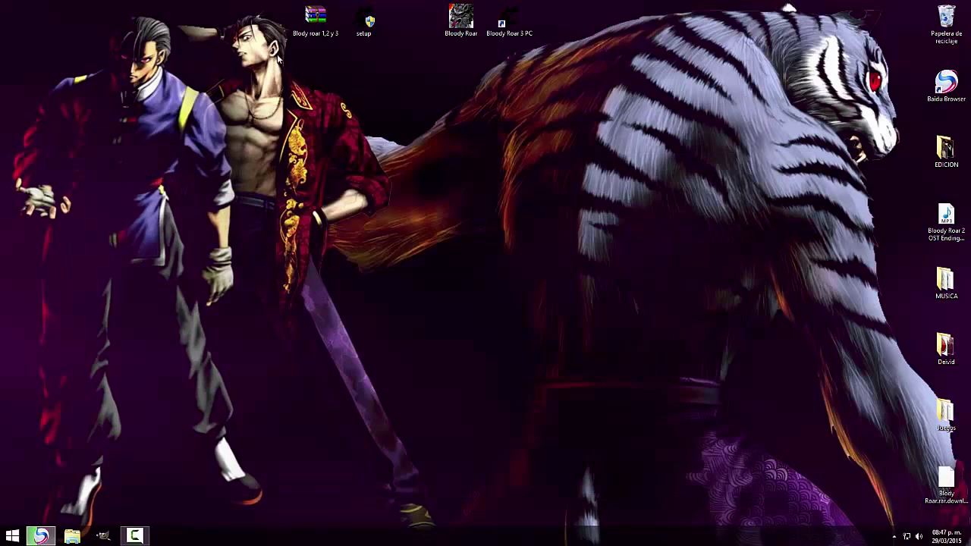
pyautogui.rightClick(317, 18)
pyautogui.moveTo(554, 123); pyautogui.dragTo(652, 326)
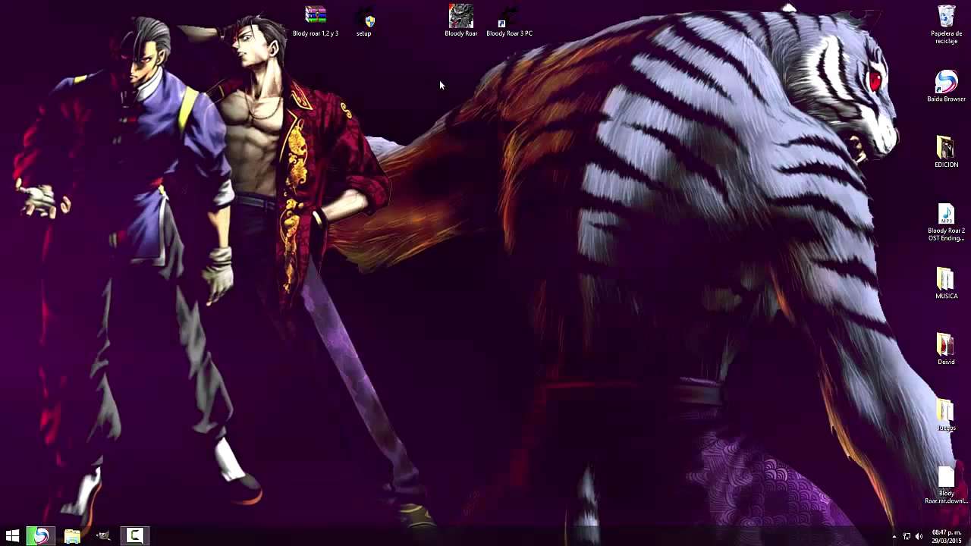
# Launch Bloody Roar from the desktop to view its game selection launcher, and close it
pyautogui.click(460, 19)
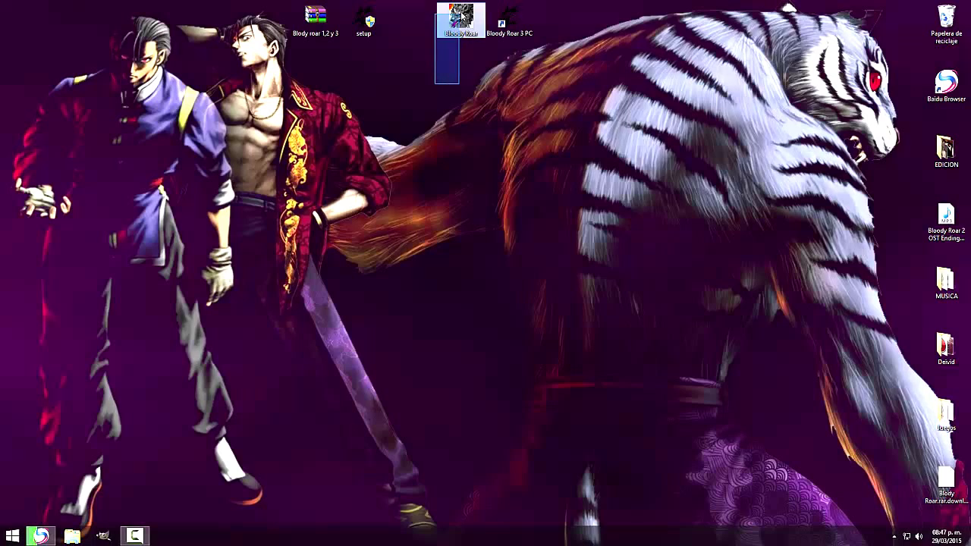
pyautogui.moveTo(444, 90); pyautogui.dragTo(449, 17)
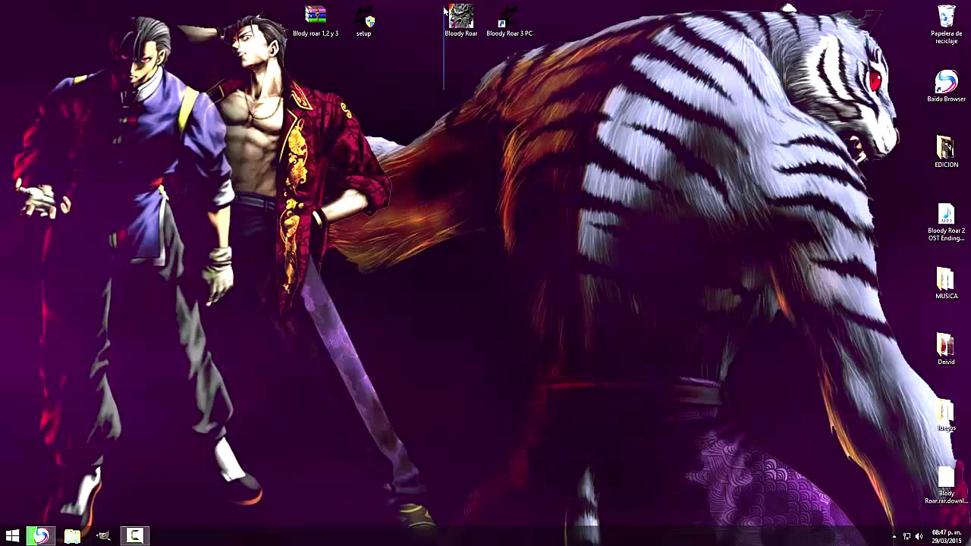
pyautogui.doubleClick(449, 17)
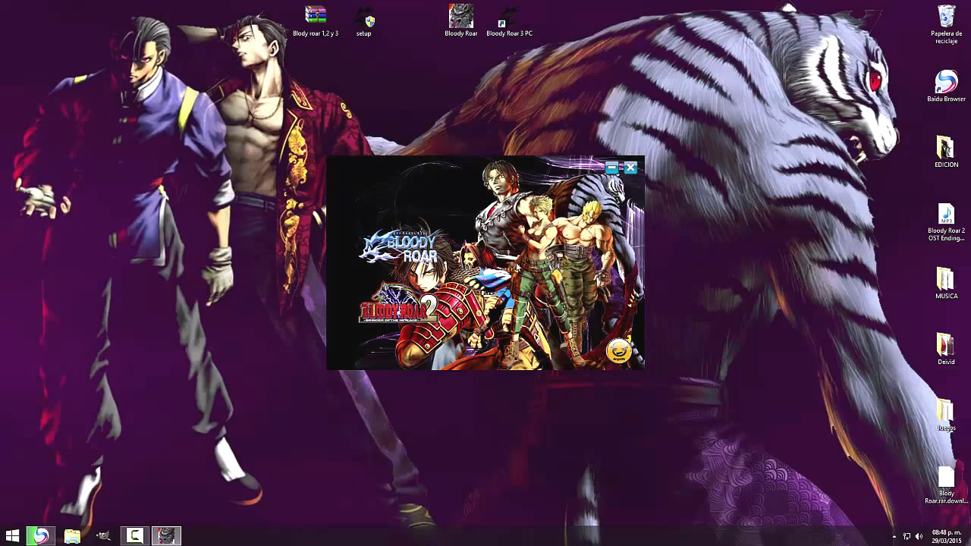
pyautogui.click(630, 168)
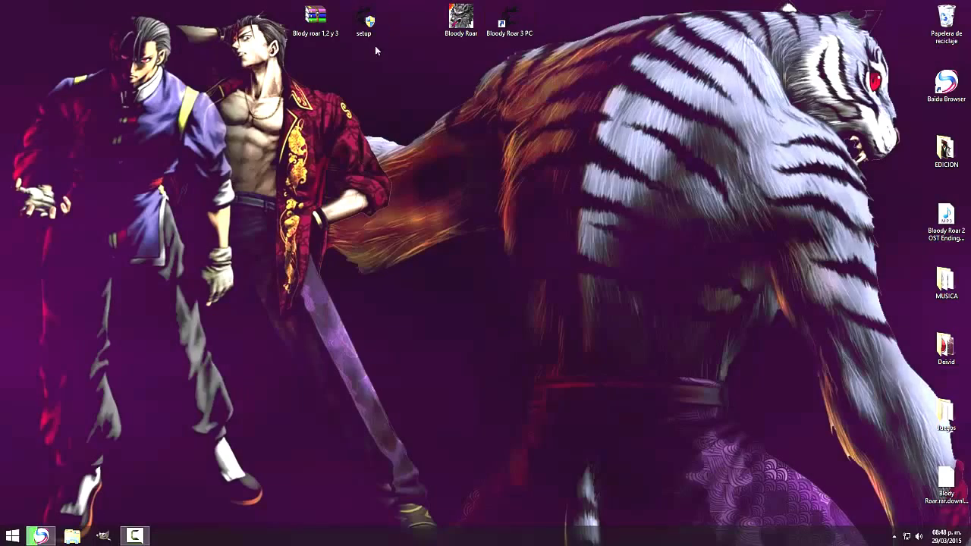
# Run the Bloody Roar 3 setup from the desktop and accept its licence agreement
pyautogui.click(365, 23)
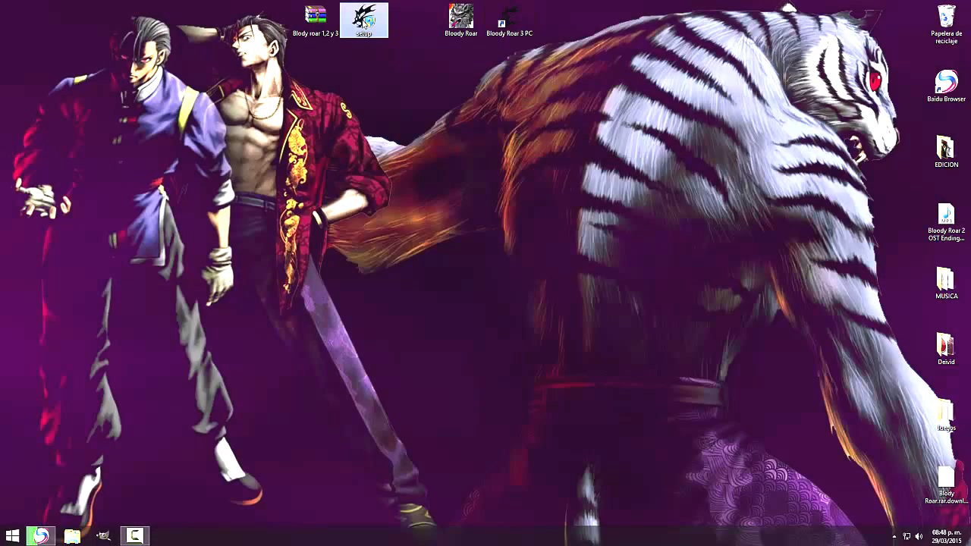
pyautogui.doubleClick(365, 22)
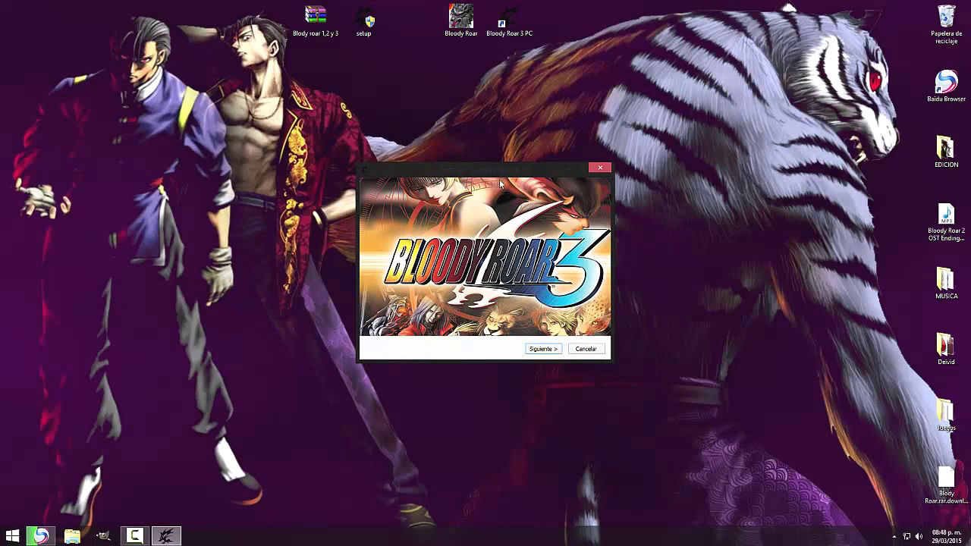
pyautogui.moveTo(508, 176); pyautogui.dragTo(483, 196)
pyautogui.click(525, 371)
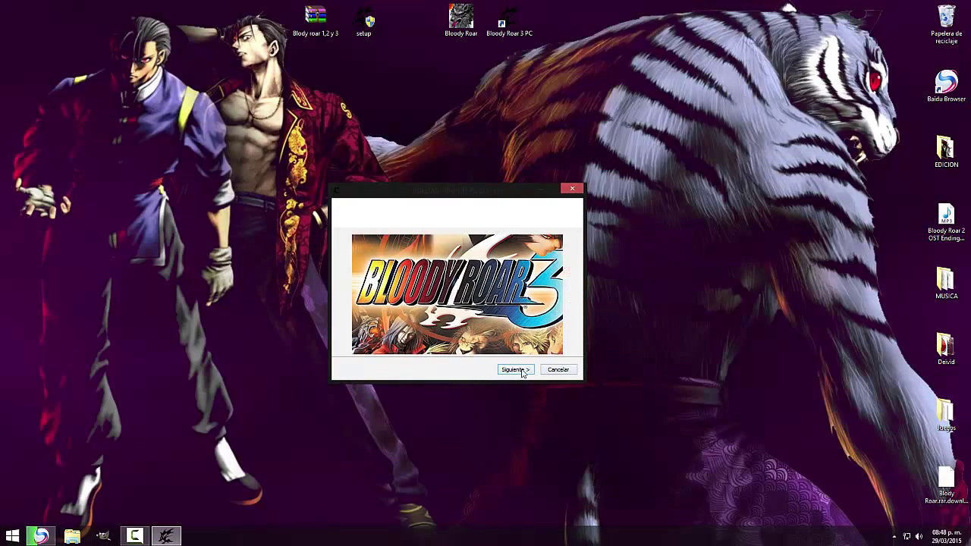
pyautogui.click(393, 339)
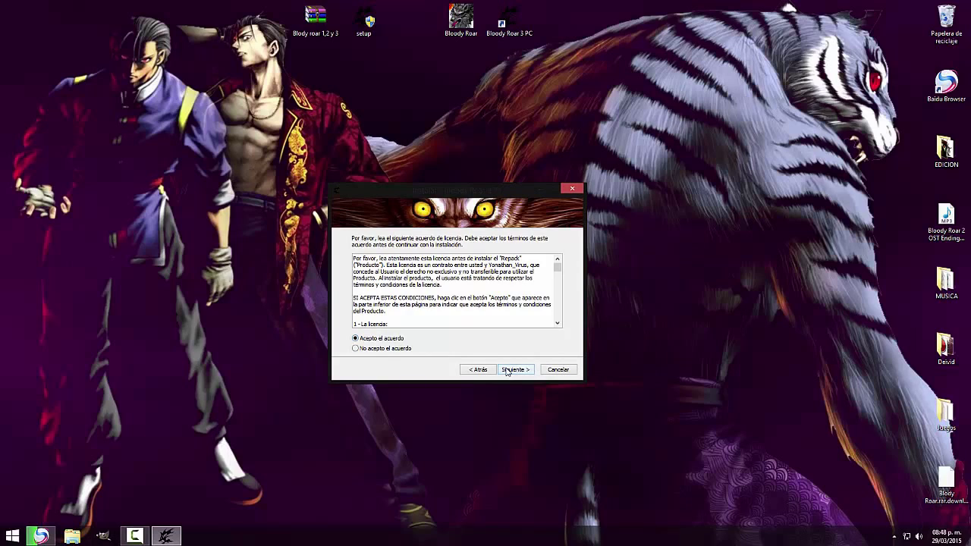
# Go through the installer pages with the default folders and desktop icon option, and cancel the installation at the summary
pyautogui.click(507, 369)
pyautogui.click(512, 371)
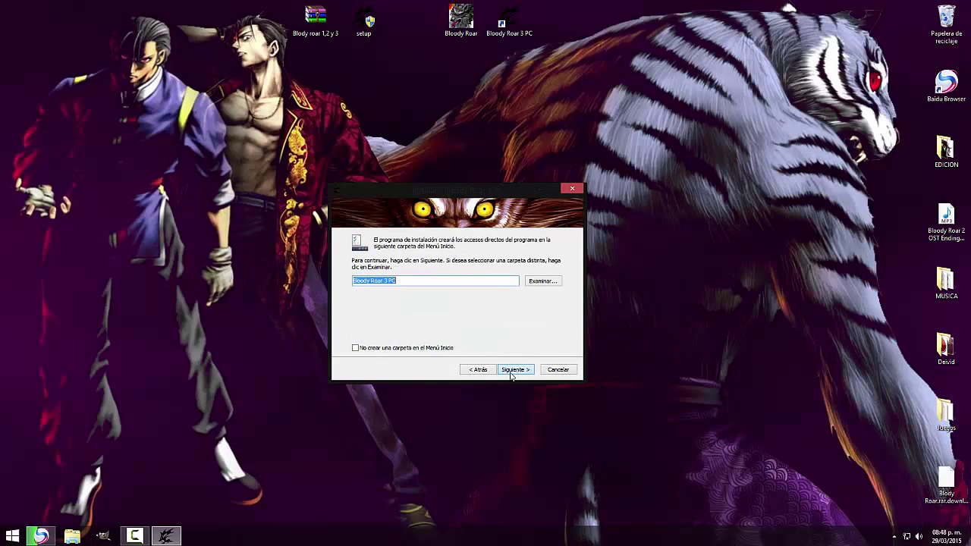
pyautogui.click(520, 371)
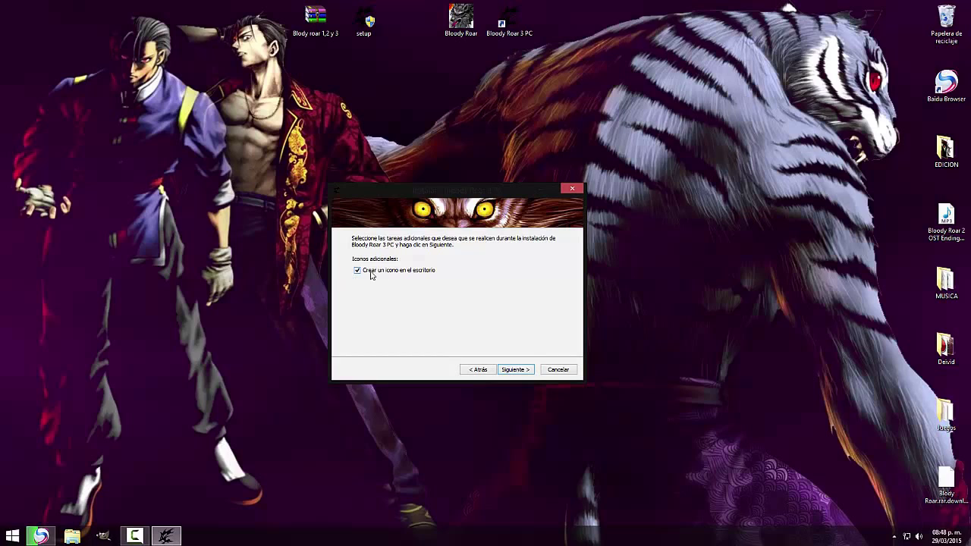
pyautogui.click(525, 369)
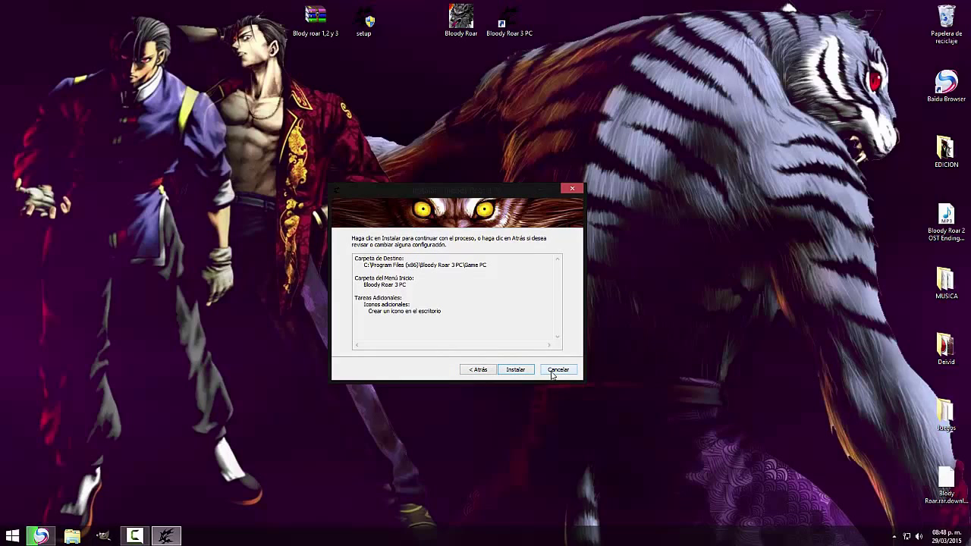
pyautogui.click(553, 371)
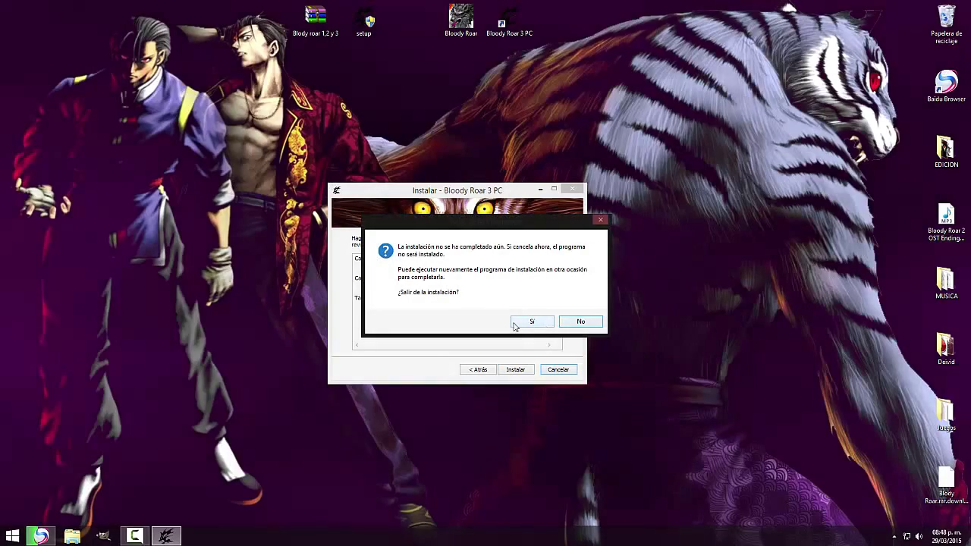
pyautogui.click(530, 321)
pyautogui.moveTo(535, 309); pyautogui.dragTo(137, 216)
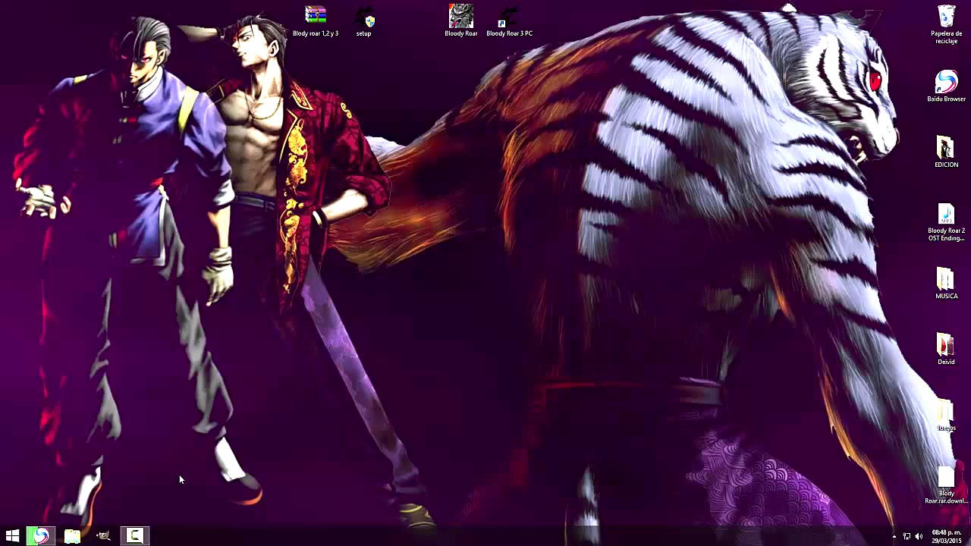
pyautogui.moveTo(161, 497); pyautogui.dragTo(235, 515)
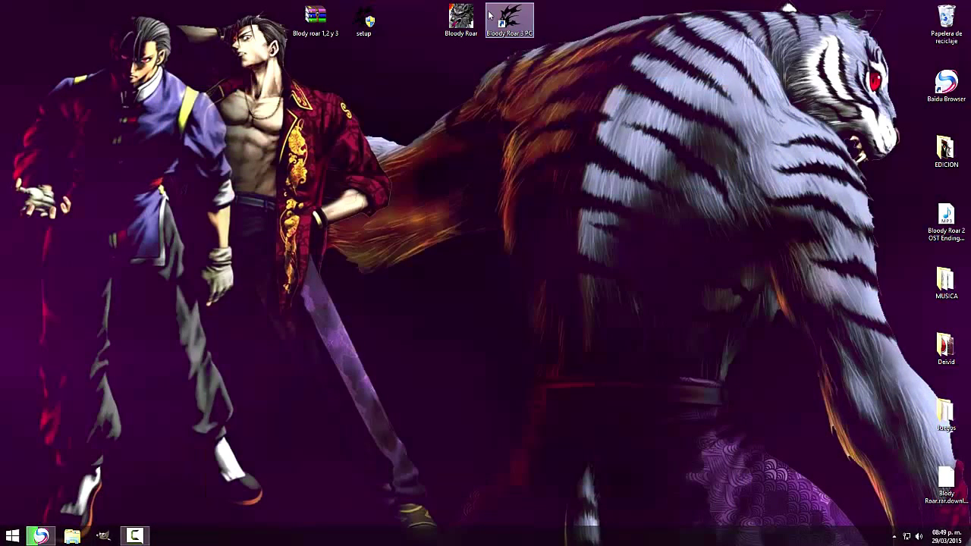
# Open the file location of the Bloody Roar 3 PC shortcut to view the Game PC folder, and close it
pyautogui.rightClick(489, 14)
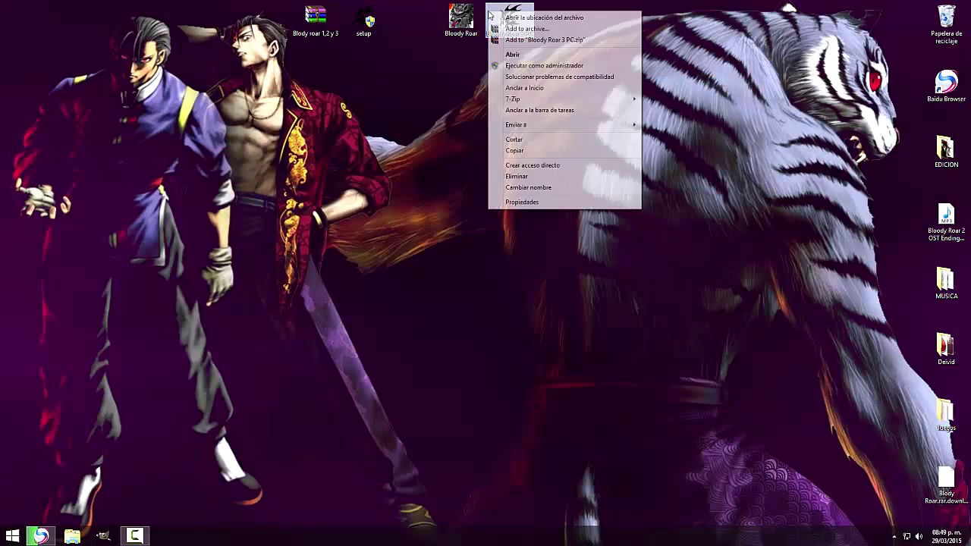
pyautogui.click(562, 19)
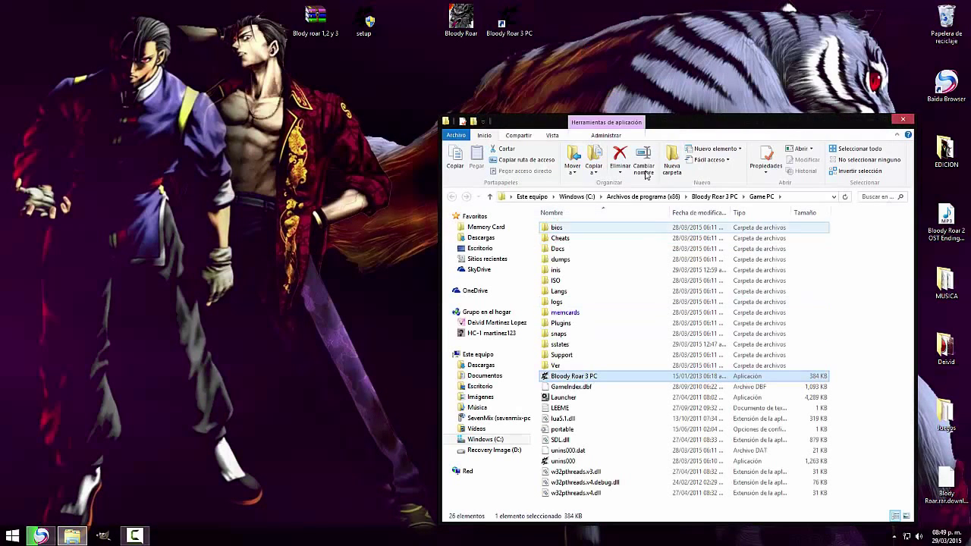
pyautogui.doubleClick(670, 125)
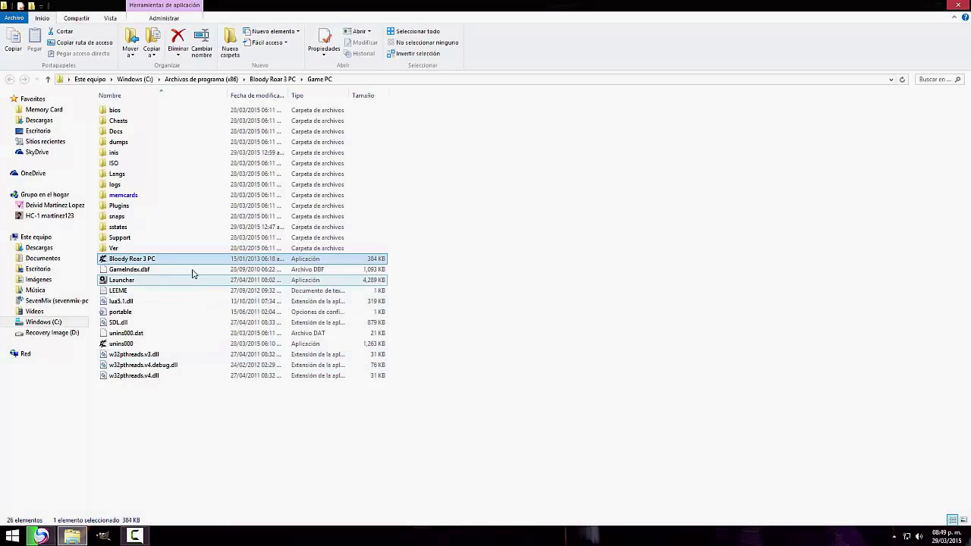
pyautogui.doubleClick(141, 260)
pyautogui.click(957, 4)
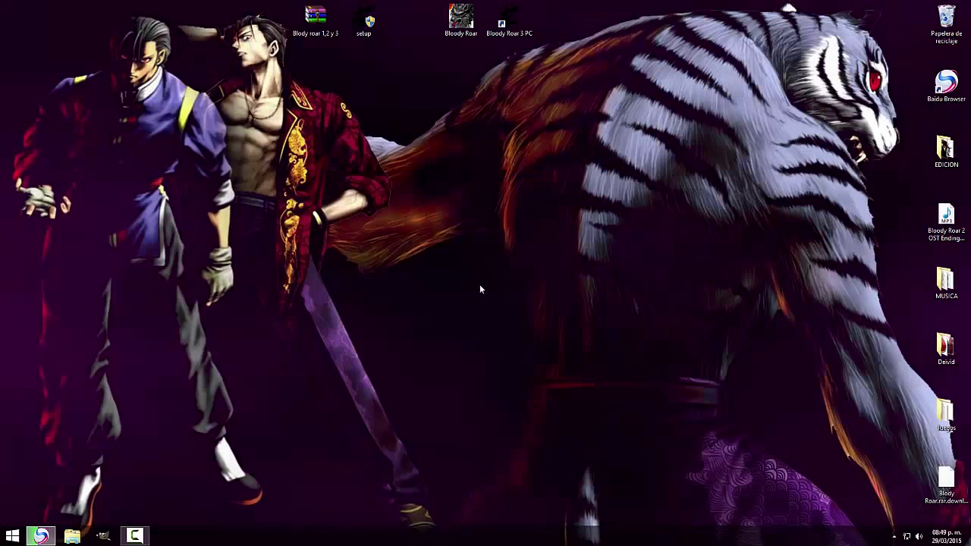
# Try to launch Bloody Roar 3 PC from its desktop shortcut without administrator rights
pyautogui.moveTo(478, 284); pyautogui.dragTo(519, 31)
pyautogui.rightClick(510, 31)
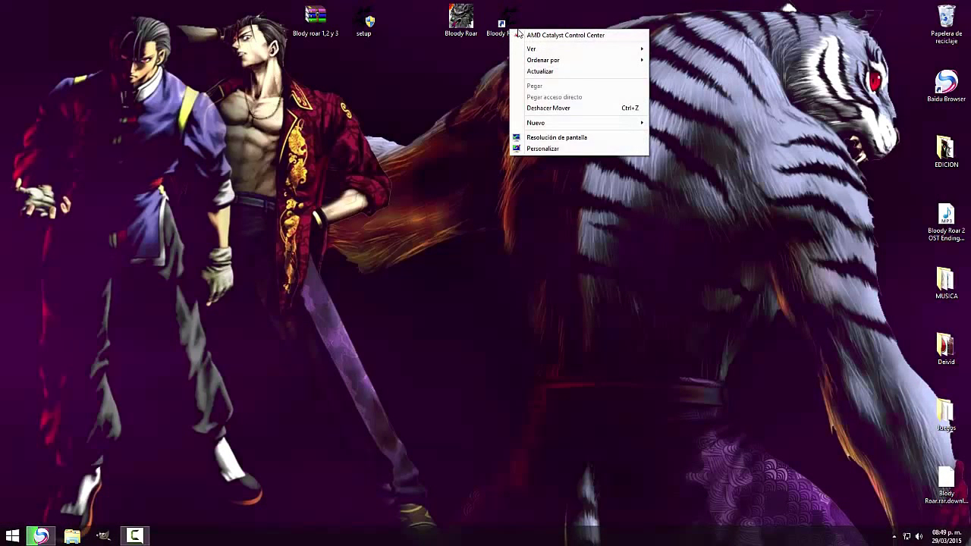
pyautogui.click(516, 31)
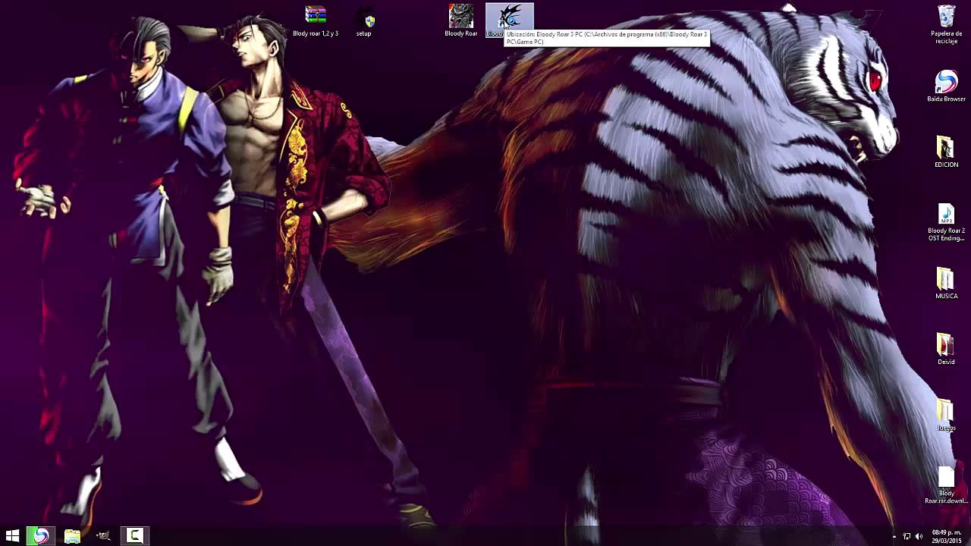
pyautogui.doubleClick(505, 25)
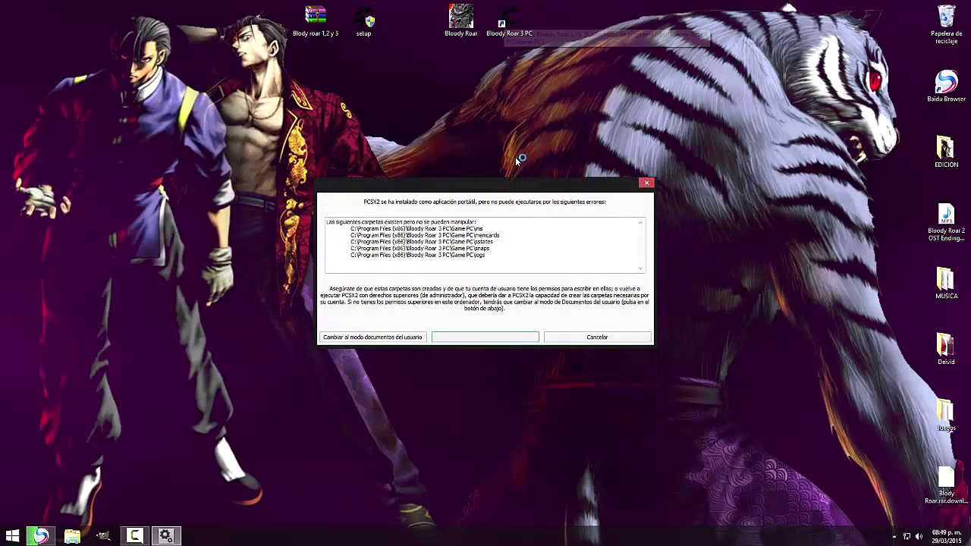
pyautogui.click(647, 183)
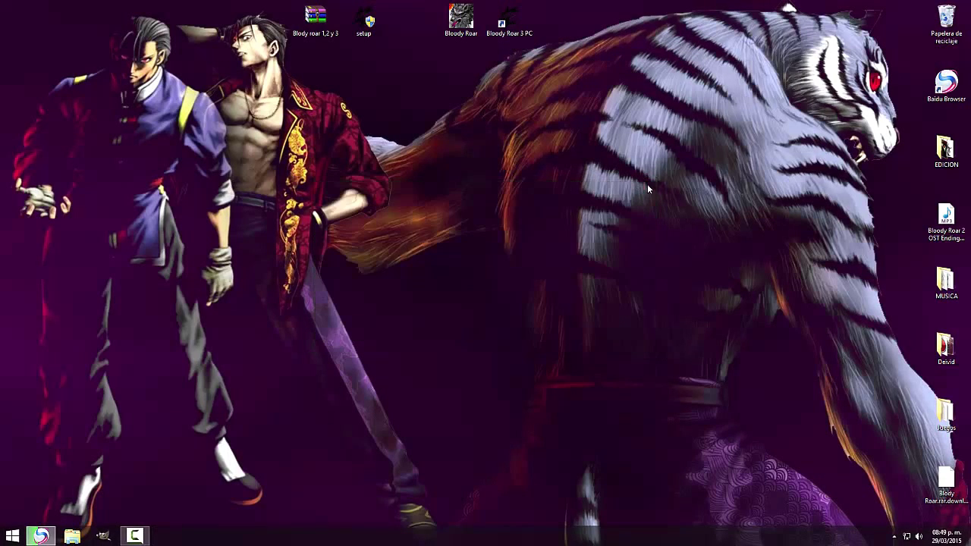
# Run the Bloody Roar 3 PC shortcut as administrator and move the game window away from the centre
pyautogui.rightClick(501, 23)
pyautogui.click(541, 69)
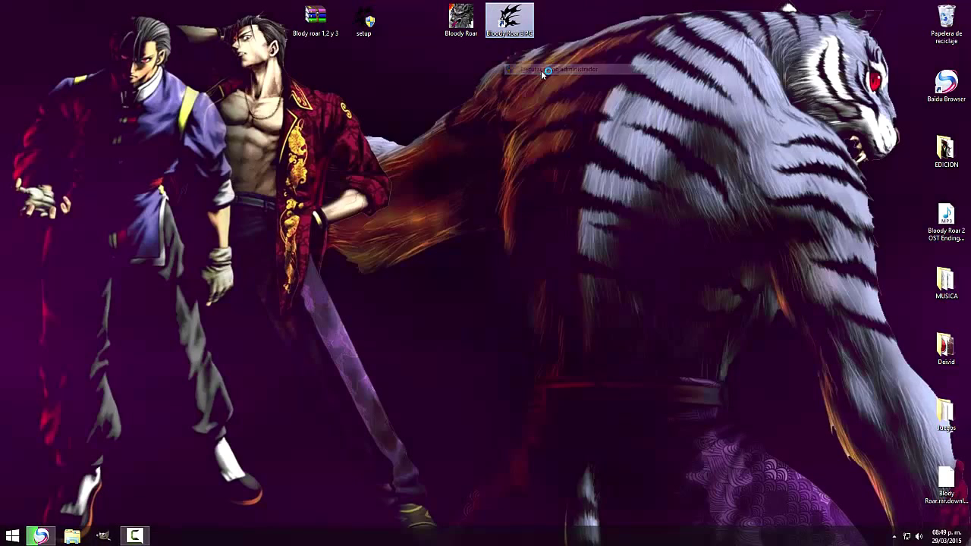
pyautogui.rightClick(501, 23)
pyautogui.click(540, 69)
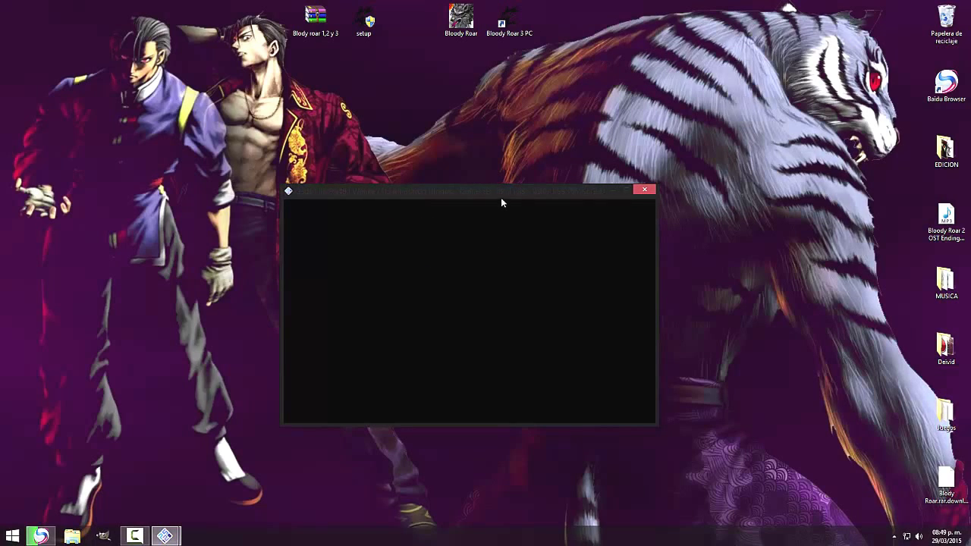
pyautogui.moveTo(500, 197); pyautogui.dragTo(597, 271)
# Open the PCSX2 controller (PAD) plugin settings and review the Pad 1 keyboard bindings
pyautogui.click(466, 229)
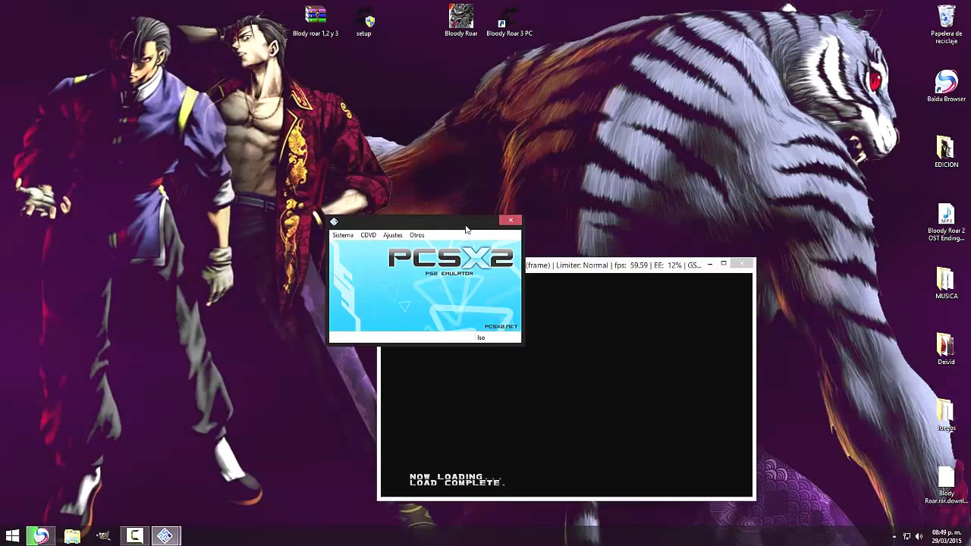
pyautogui.click(392, 235)
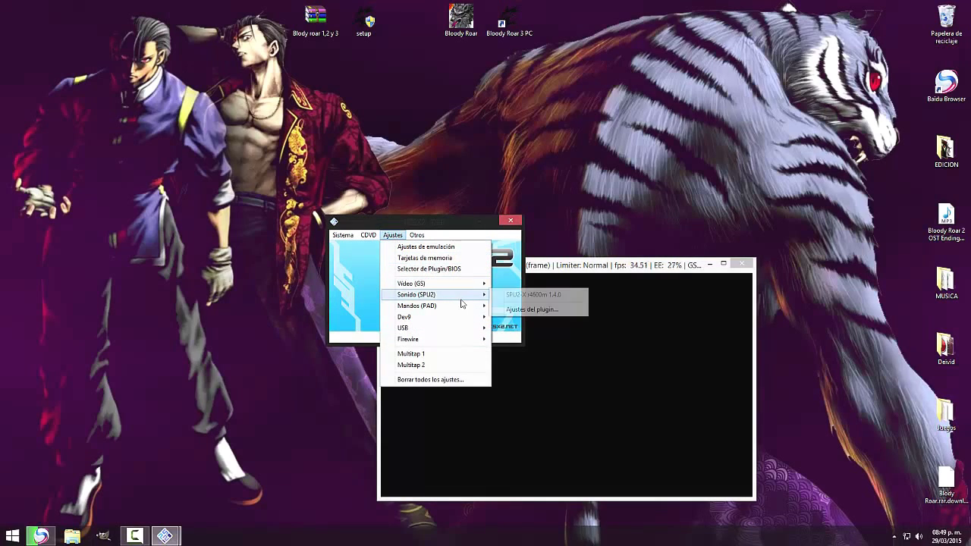
pyautogui.moveTo(459, 306)
pyautogui.click(531, 321)
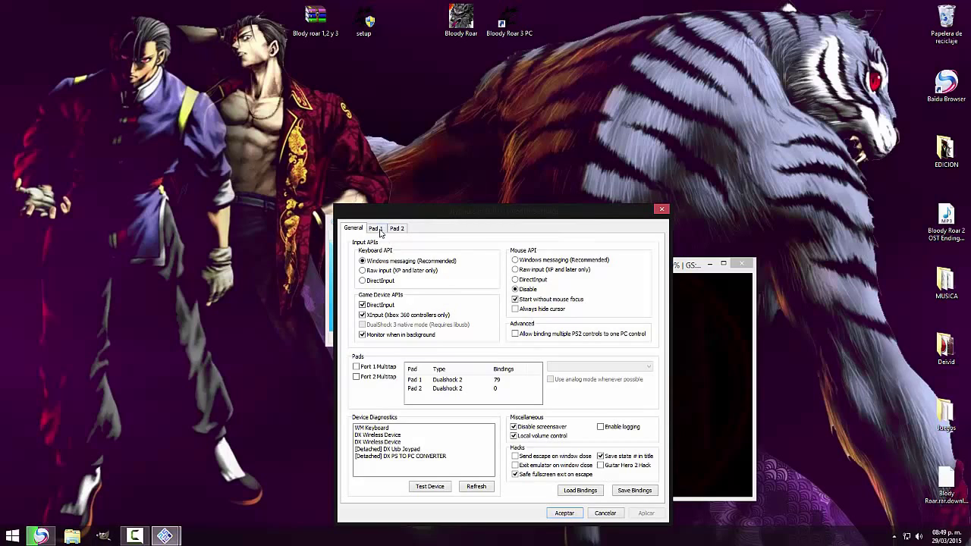
pyautogui.click(375, 228)
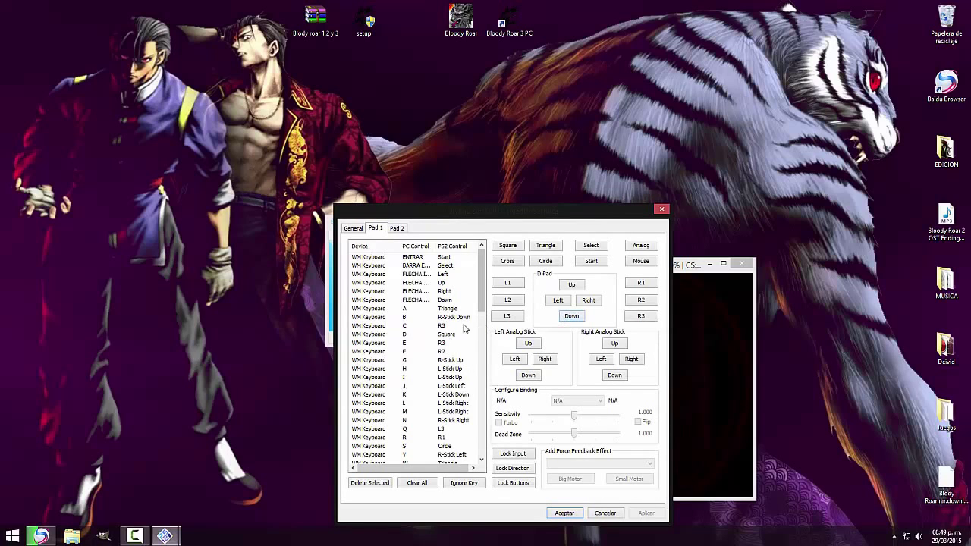
pyautogui.scroll(-5, 438, 316)
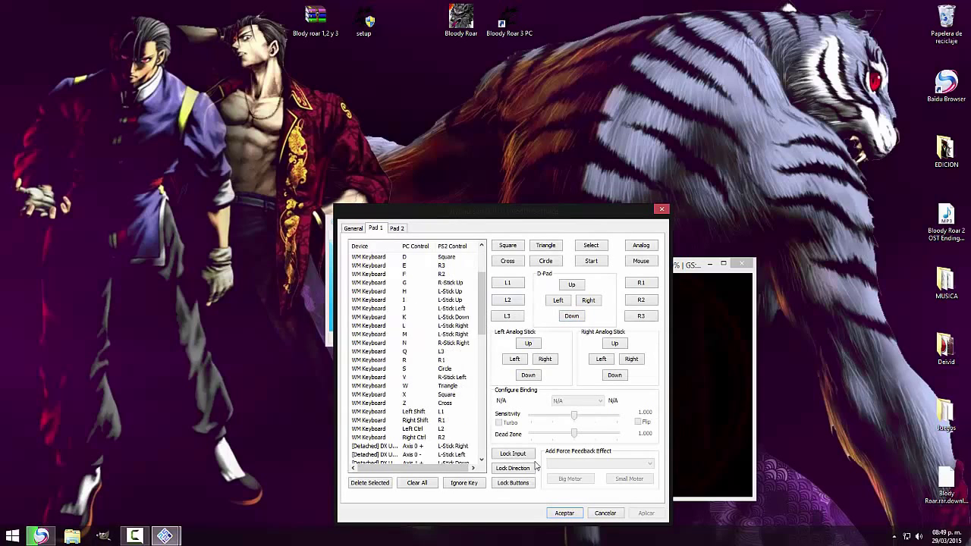
# Cancel the controller plugin settings and close the PCSX2 emulator along with its game window
pyautogui.click(604, 513)
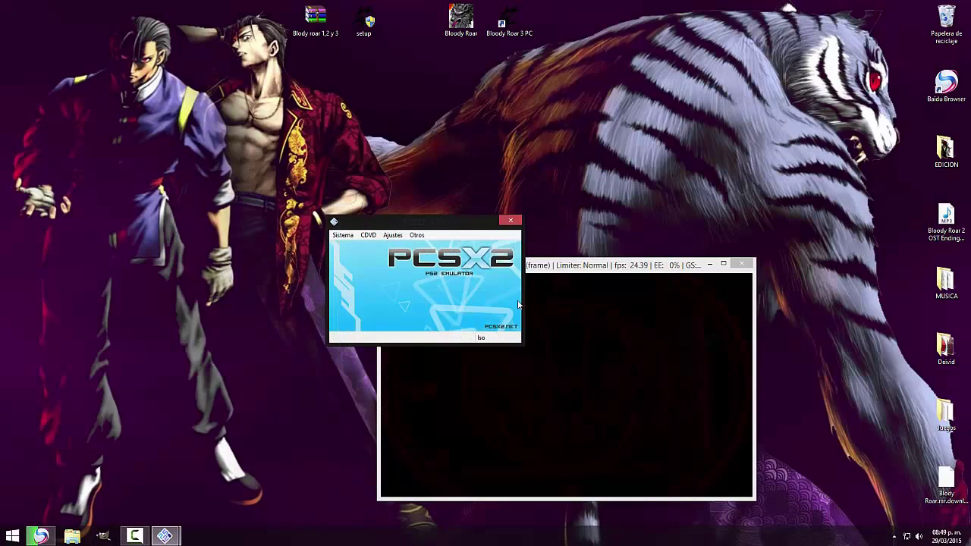
pyautogui.click(510, 222)
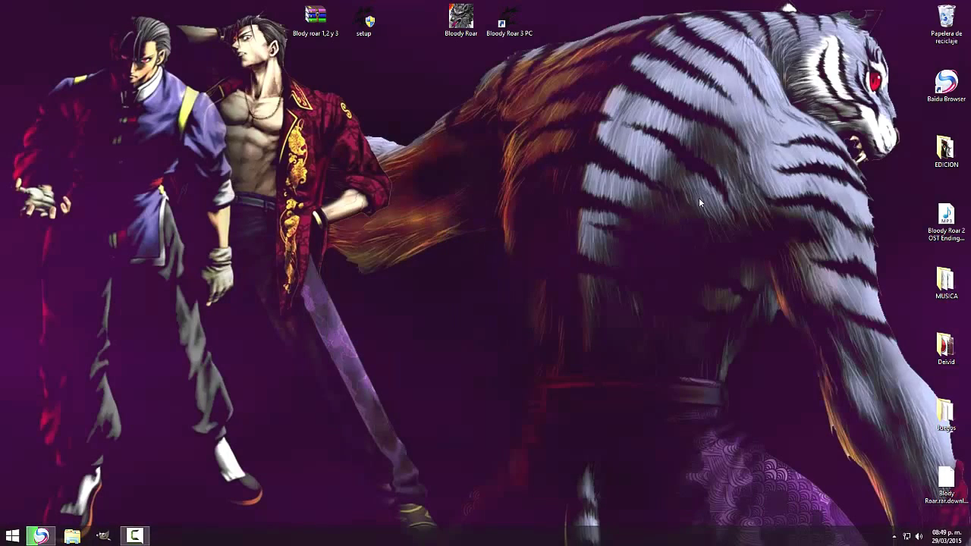
pyautogui.moveTo(589, 3); pyautogui.dragTo(603, 28)
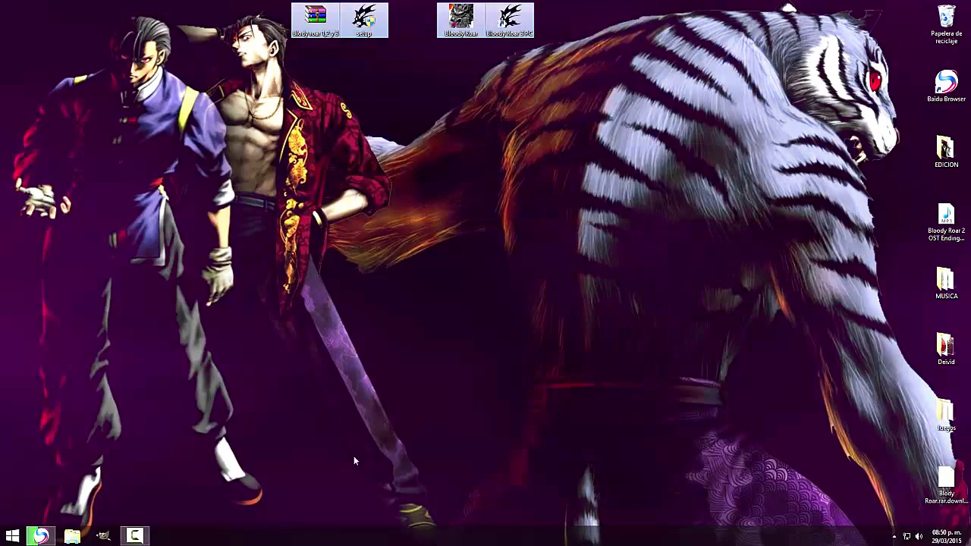
pyautogui.click(288, 477)
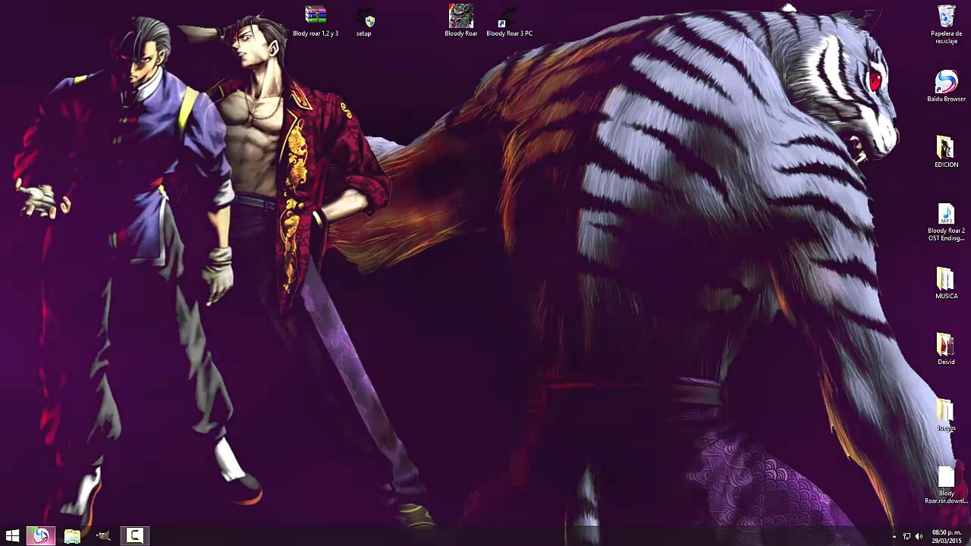
# Switch to Baidu Browser, check the Blody Roar.rar download in the Download Manager, and minimise the browser
pyautogui.moveTo(42, 536)
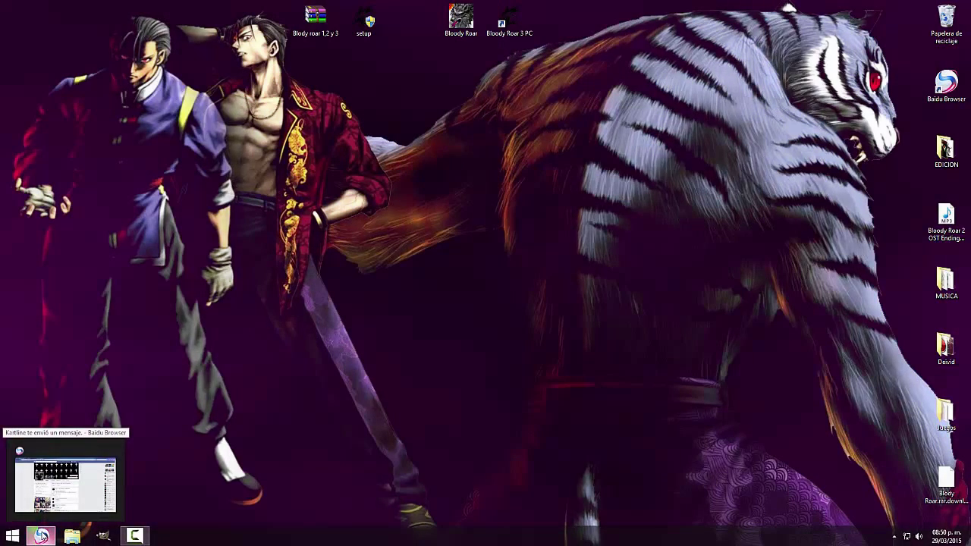
pyautogui.click(42, 536)
pyautogui.click(237, 6)
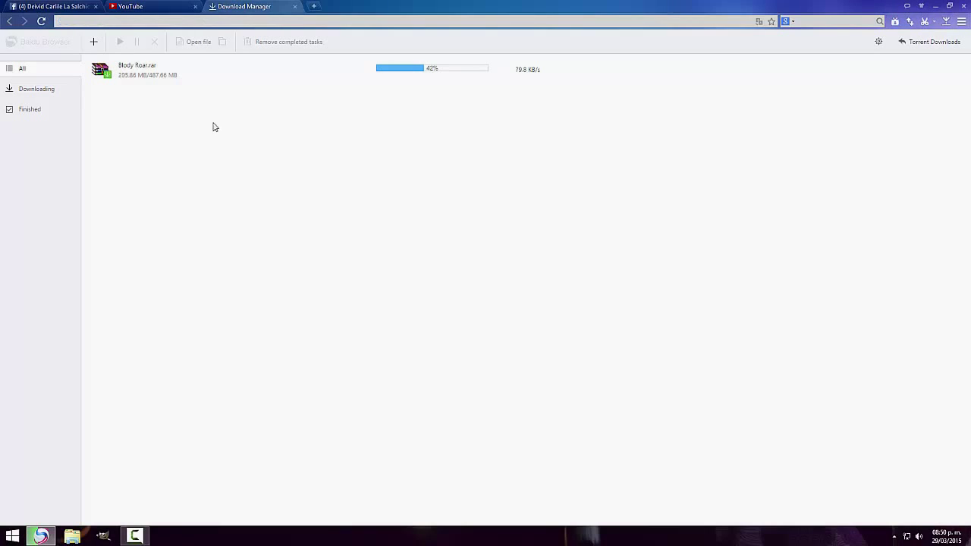
pyautogui.click(46, 537)
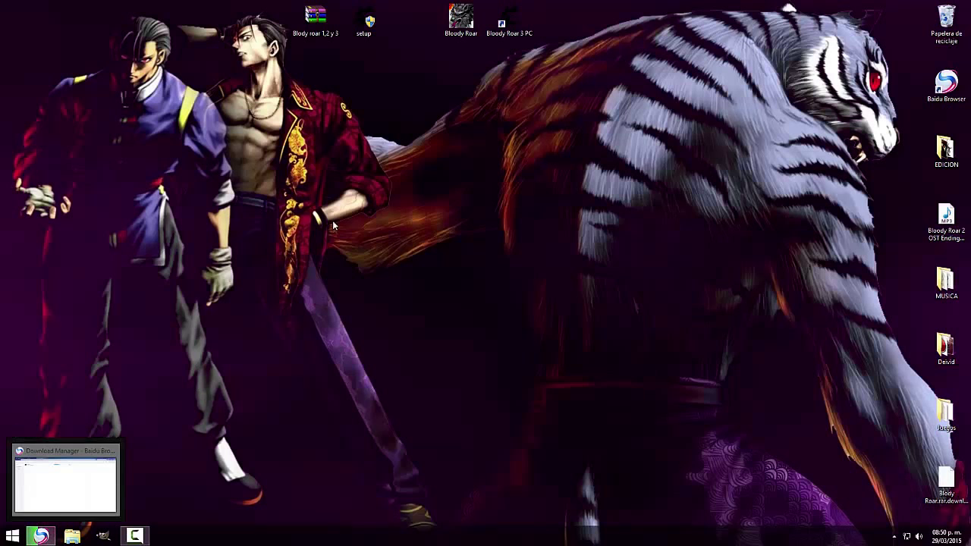
pyautogui.moveTo(304, 28); pyautogui.dragTo(259, 17)
pyautogui.click(450, 294)
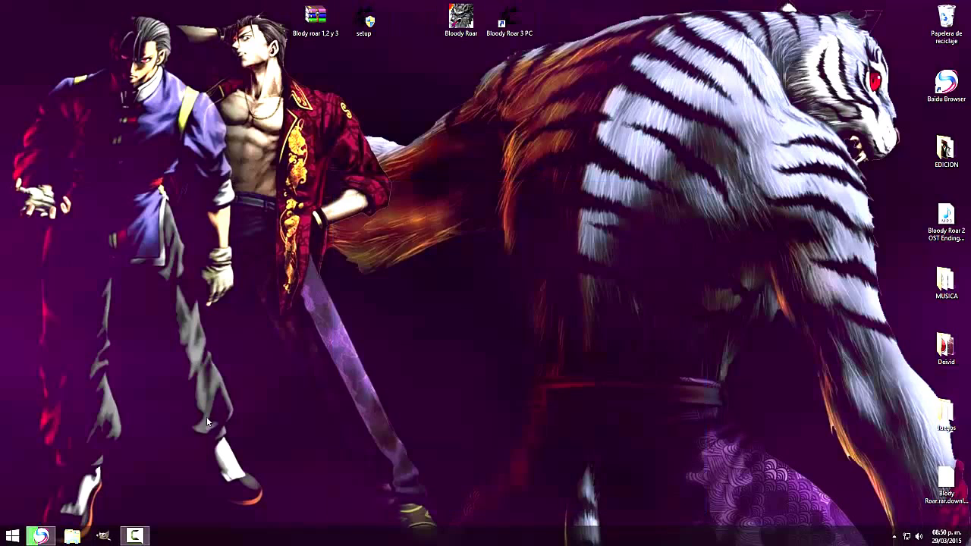
pyautogui.moveTo(415, 23); pyautogui.dragTo(97, 48)
pyautogui.click(605, 446)
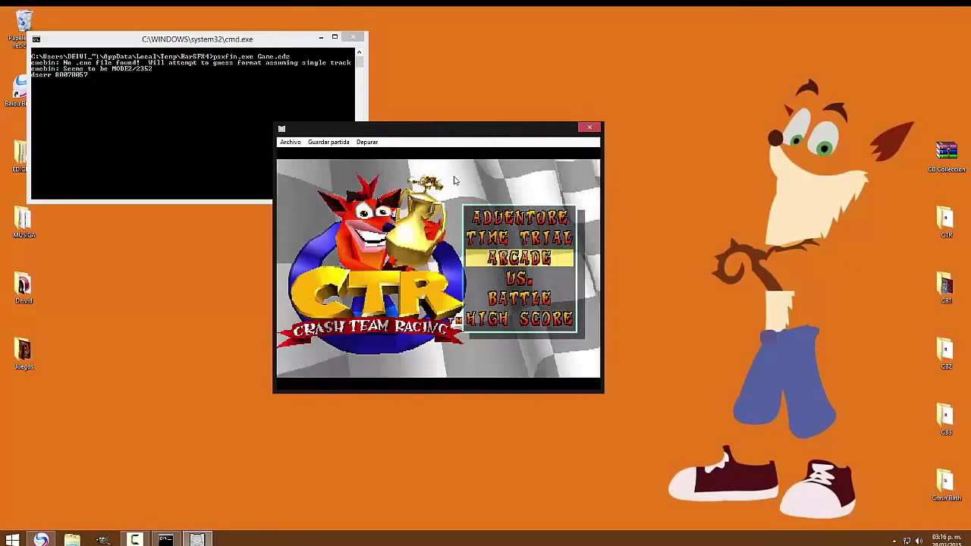
# In Crash Team Racing, choose Arcade mode with the Cup race type and 1P, and proceed to character selection
pyautogui.press('x')
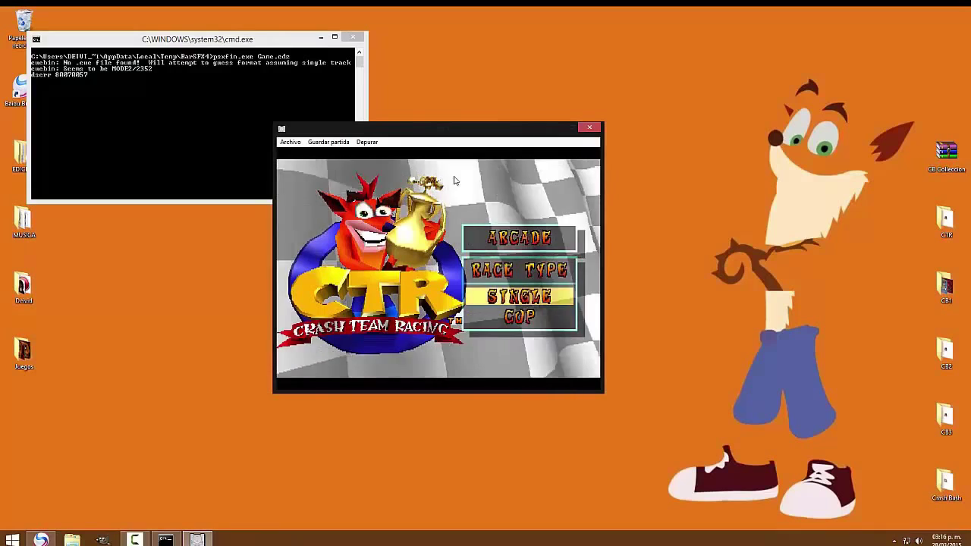
pyautogui.press('Down')
pyautogui.press('x')
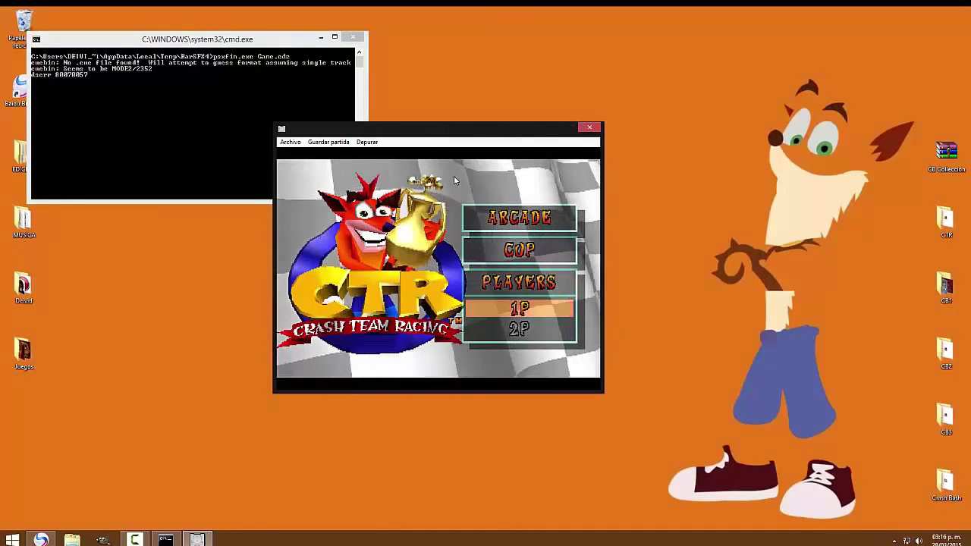
pyautogui.press('x')
pyautogui.press('x')
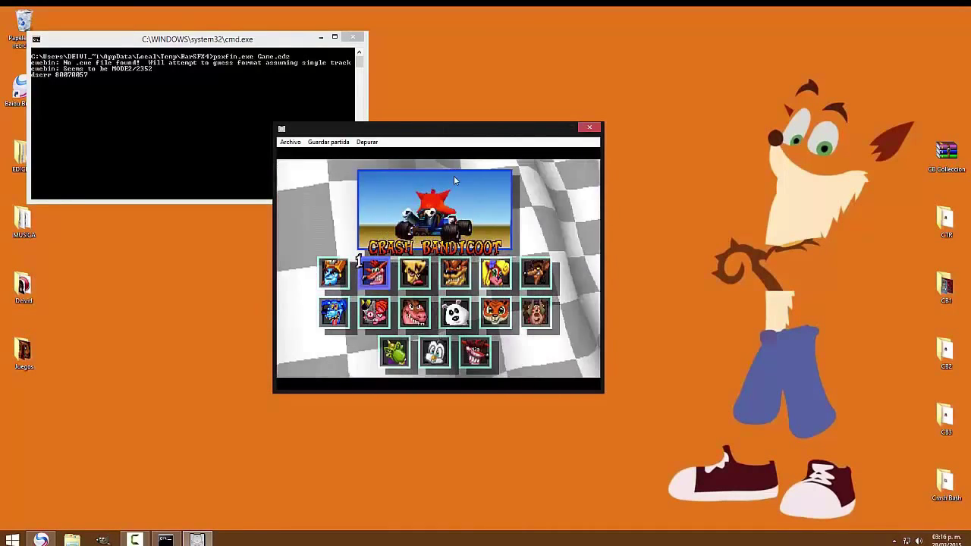
# Browse the racers on the character selection screen, moving through Ripper Roo to Papu Papu
pyautogui.press('Left')
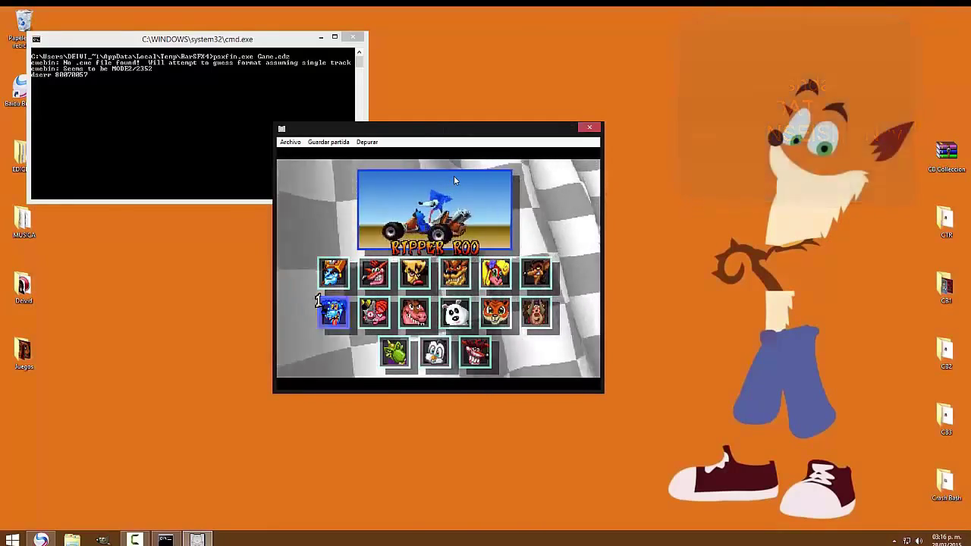
pyautogui.press('Right')
pyautogui.press('Right')
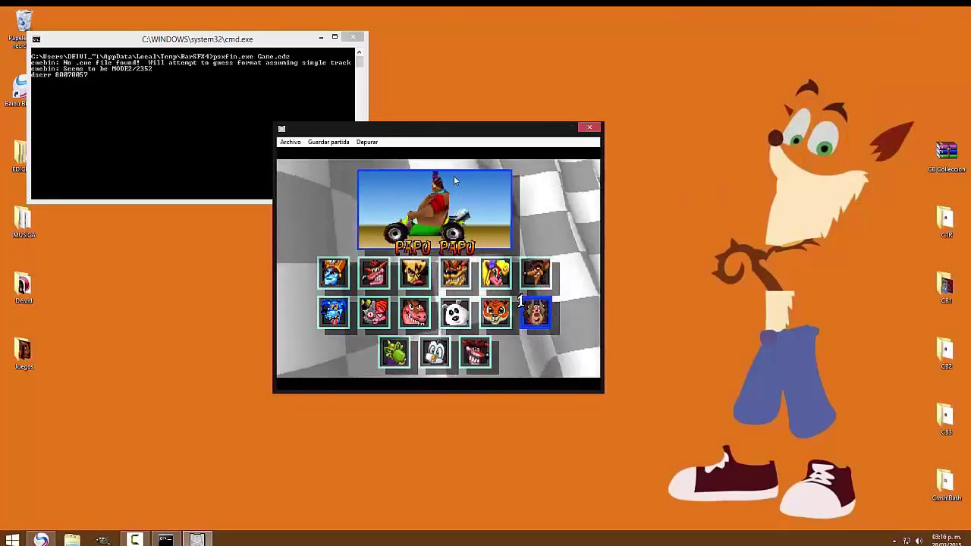